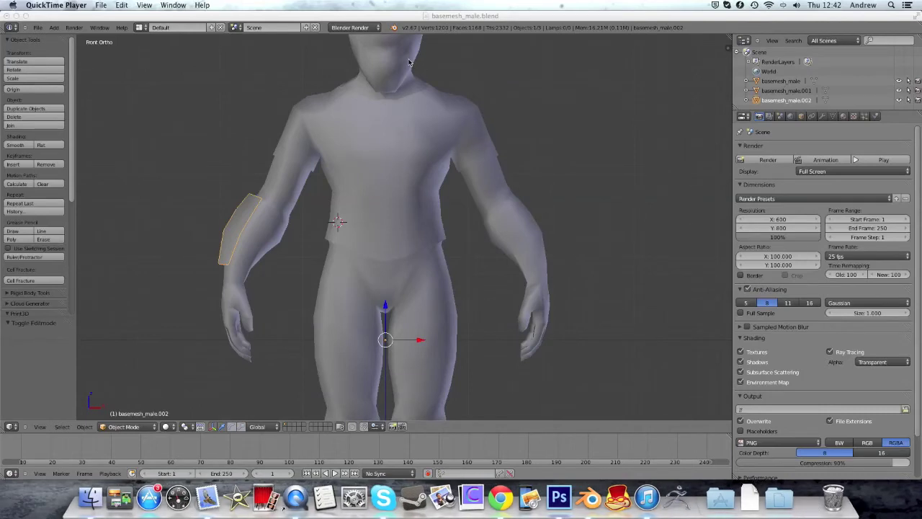
# Duplicate the male body mesh beside the original and delete the copy.
pyautogui.click(405, 19)
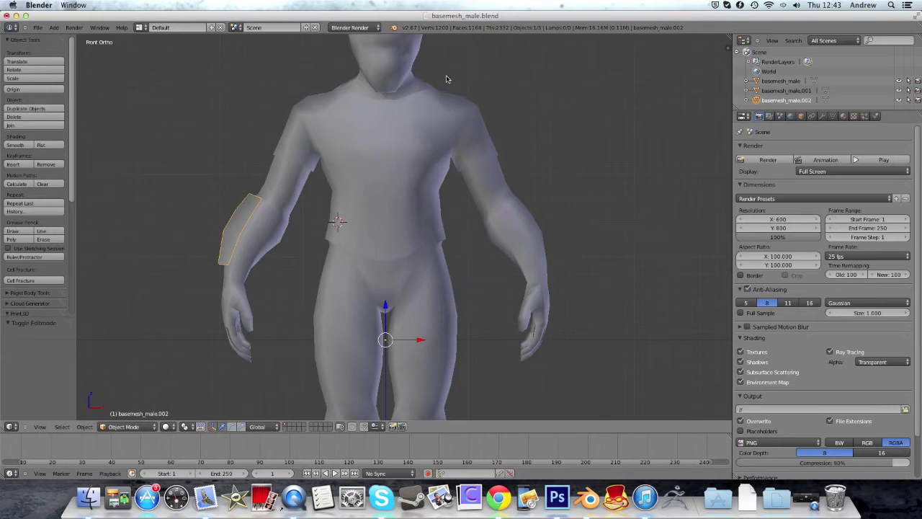
pyautogui.scroll(-1, 446, 79)
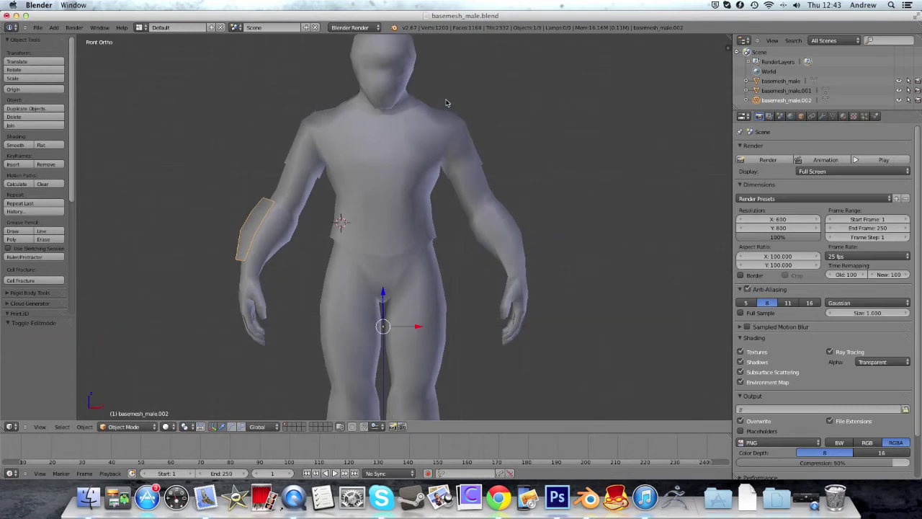
pyautogui.scroll(-4, 447, 103)
pyautogui.scroll(3, 420, 154)
pyautogui.scroll(-2, 415, 160)
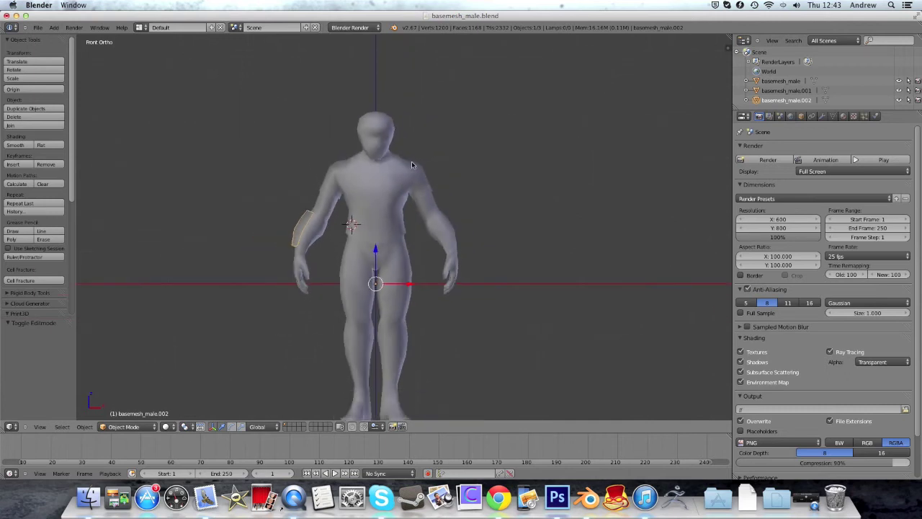
pyautogui.rightClick(368, 260)
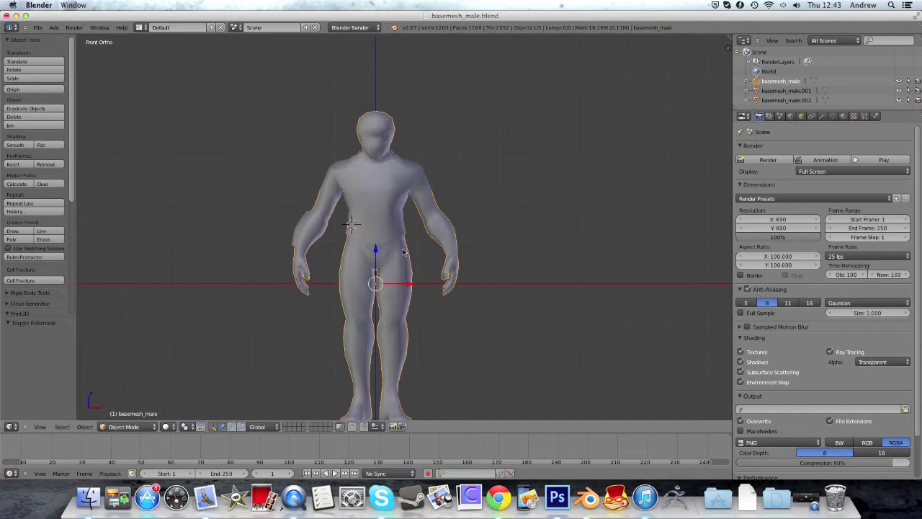
pyautogui.hotkey('shift', 'd')
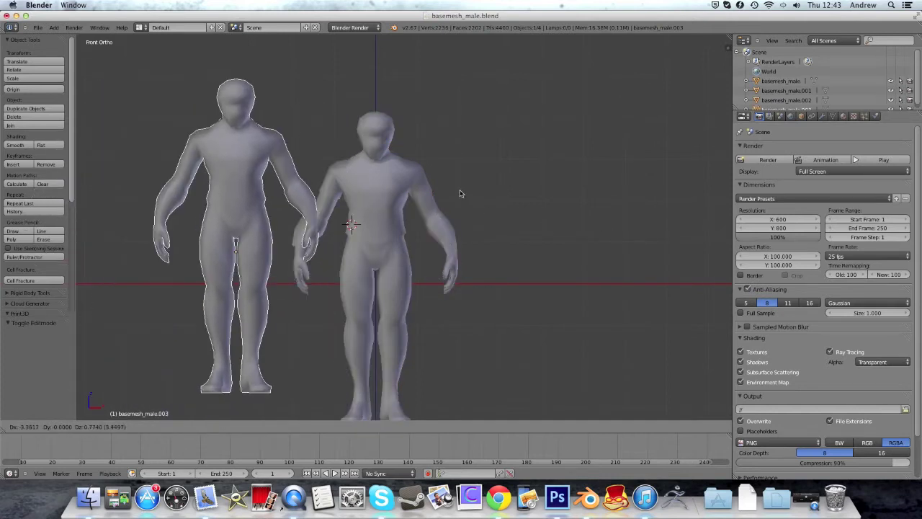
pyautogui.click(440, 213)
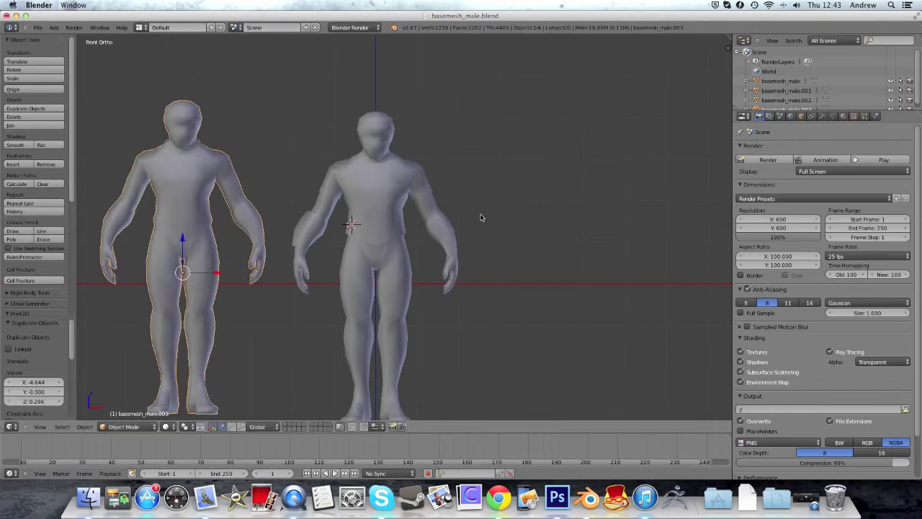
pyautogui.press('x')
pyautogui.click(474, 145)
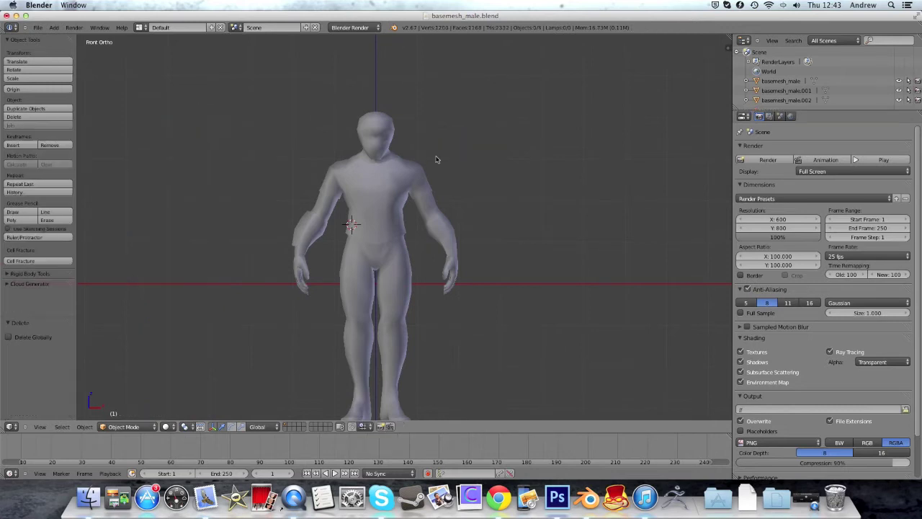
# Select the forearm piece, the body and the shirt in turn to examine the separate meshes on the figure.
pyautogui.rightClick(309, 220)
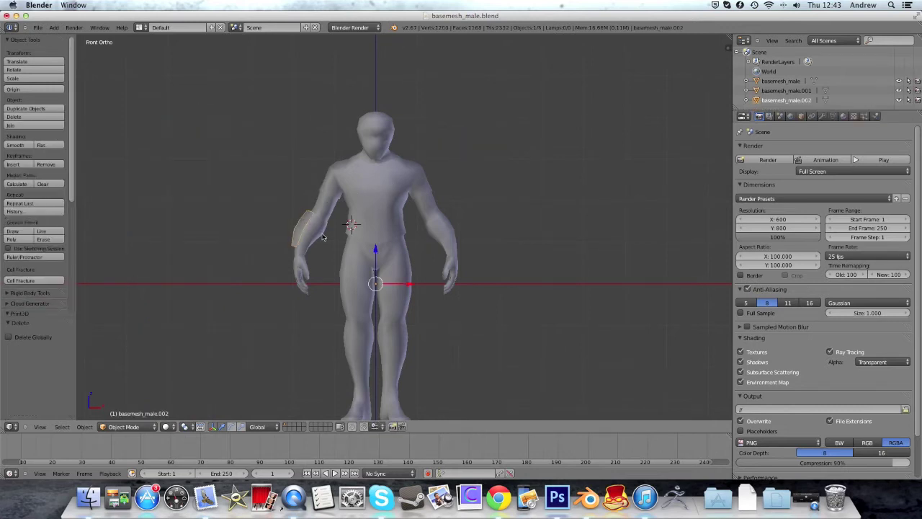
pyautogui.keyDown('shift'); pyautogui.rightClick(392, 261); pyautogui.keyUp('shift')
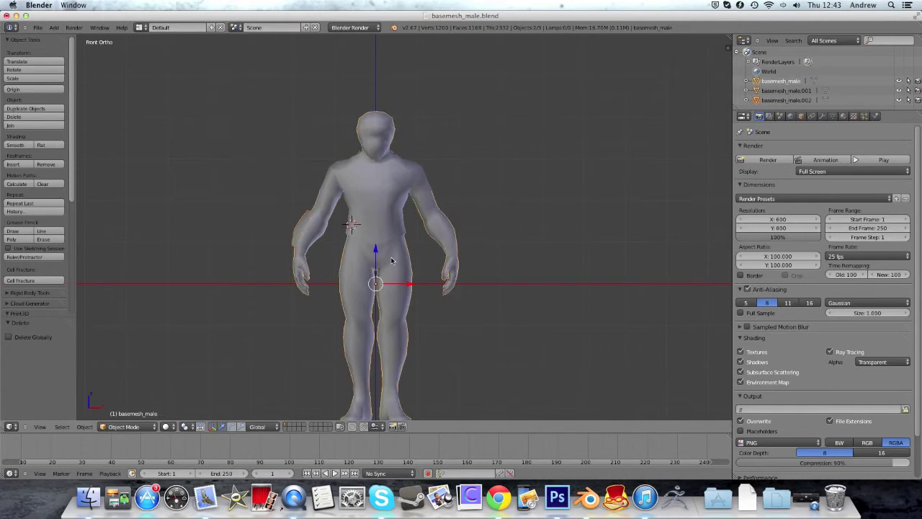
pyautogui.rightClick(352, 216)
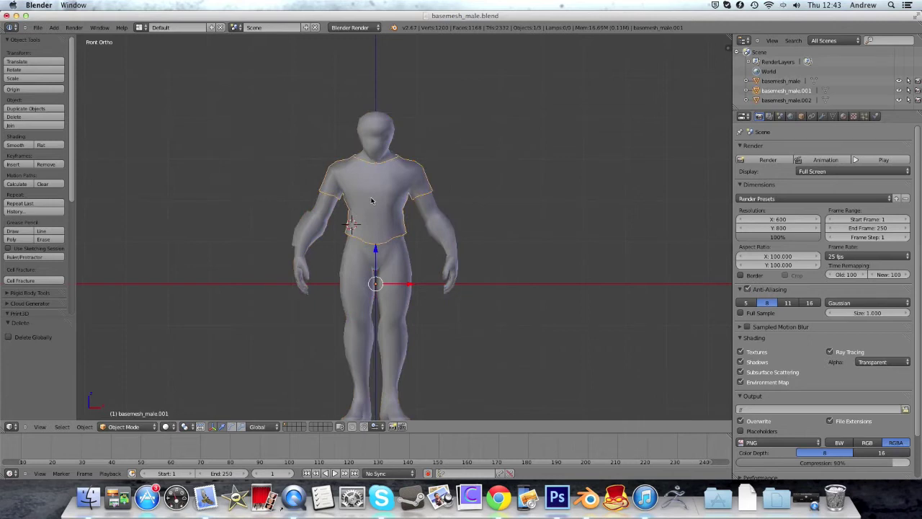
pyautogui.rightClick(309, 222)
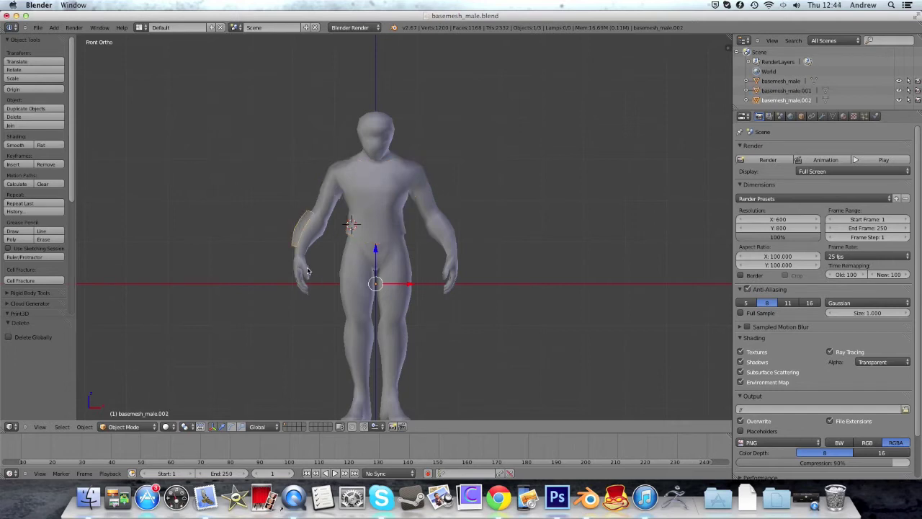
pyautogui.moveTo(347, 210); pyautogui.dragTo(436, 237, button='middle')
pyautogui.moveTo(364, 234); pyautogui.dragTo(289, 198, button='middle')
pyautogui.moveTo(347, 190); pyautogui.dragTo(358, 255, button='middle')
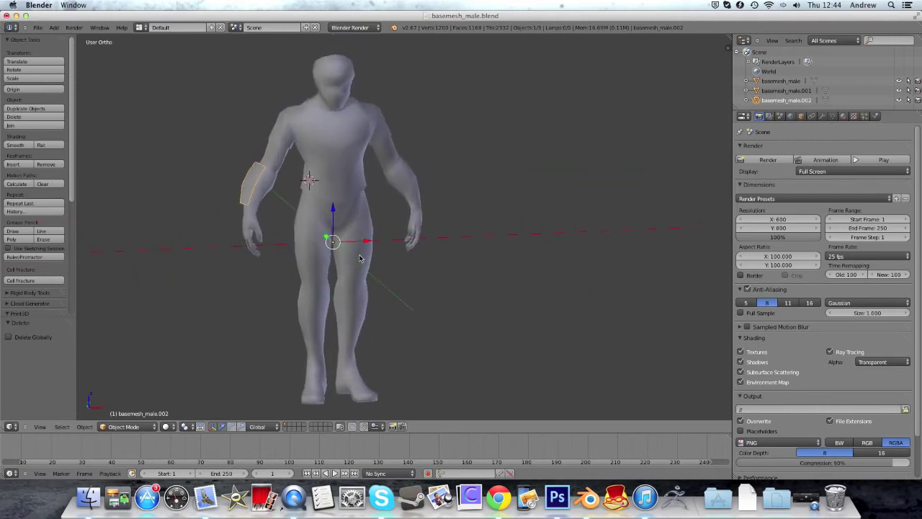
# Select the male body mesh and switch it to Edit Mode.
pyautogui.click(354, 222)
pyautogui.rightClick(337, 214)
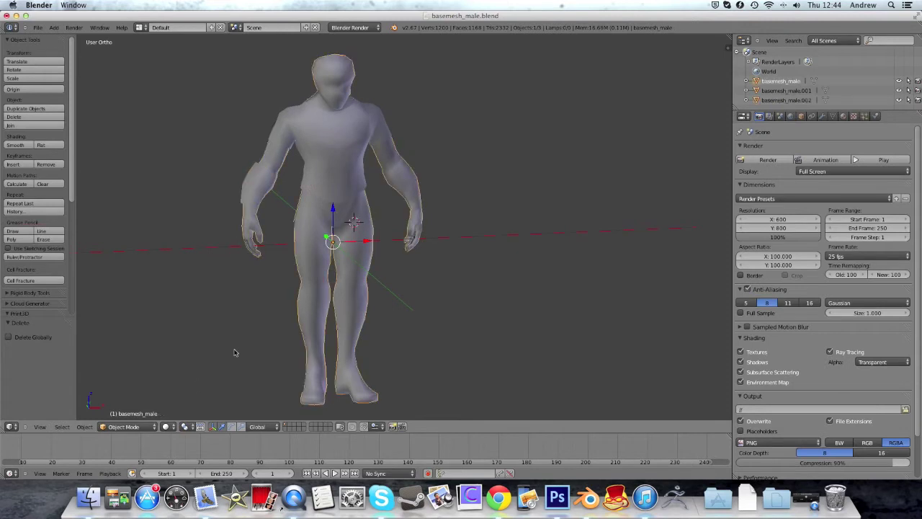
pyautogui.click(139, 429)
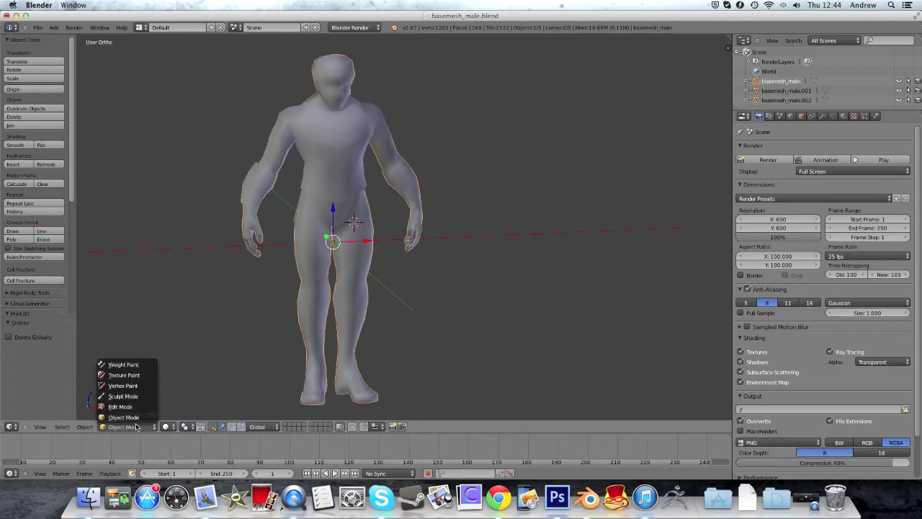
pyautogui.click(137, 409)
# Examine in wireframe and solid shading how the body's upper arm lies beneath the shirt sleeve.
pyautogui.scroll(2, 366, 166)
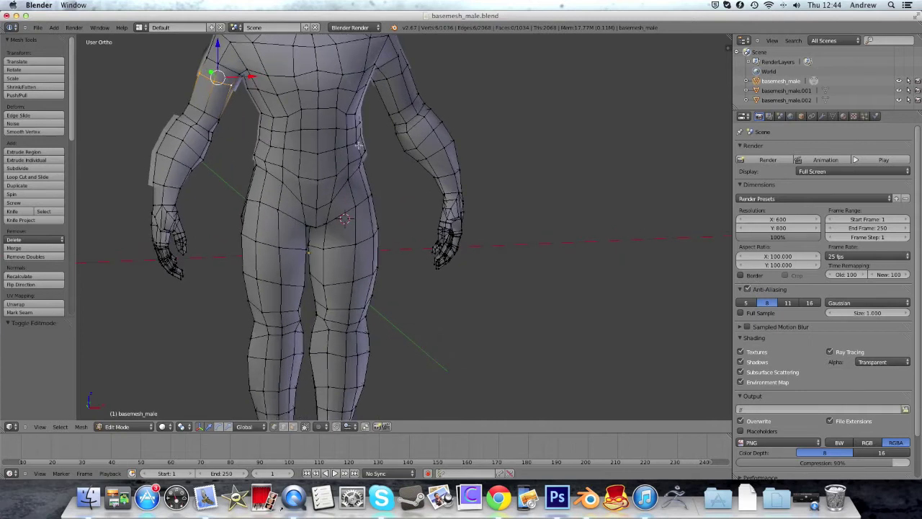
pyautogui.keyDown('shift'); pyautogui.moveTo(378, 176); pyautogui.dragTo(484, 283, button='middle'); pyautogui.keyUp('shift')
pyautogui.scroll(1, 485, 284)
pyautogui.scroll(3, 331, 236)
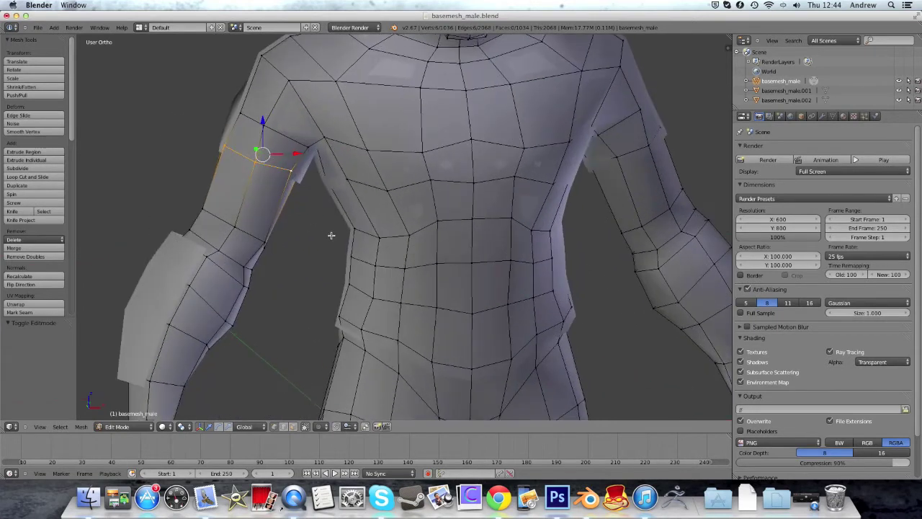
pyautogui.keyDown('shift'); pyautogui.moveTo(314, 222); pyautogui.dragTo(417, 285, button='middle'); pyautogui.keyUp('shift')
pyautogui.scroll(5, 365, 233)
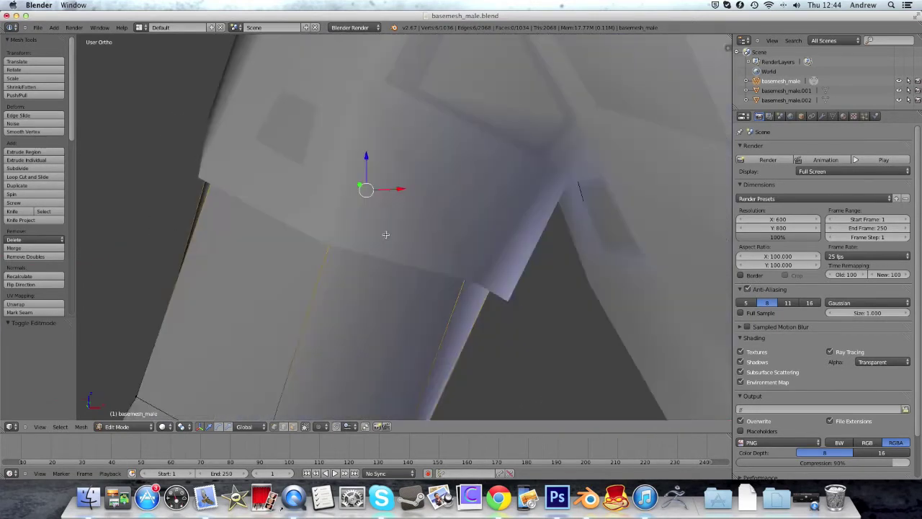
pyautogui.press('z')
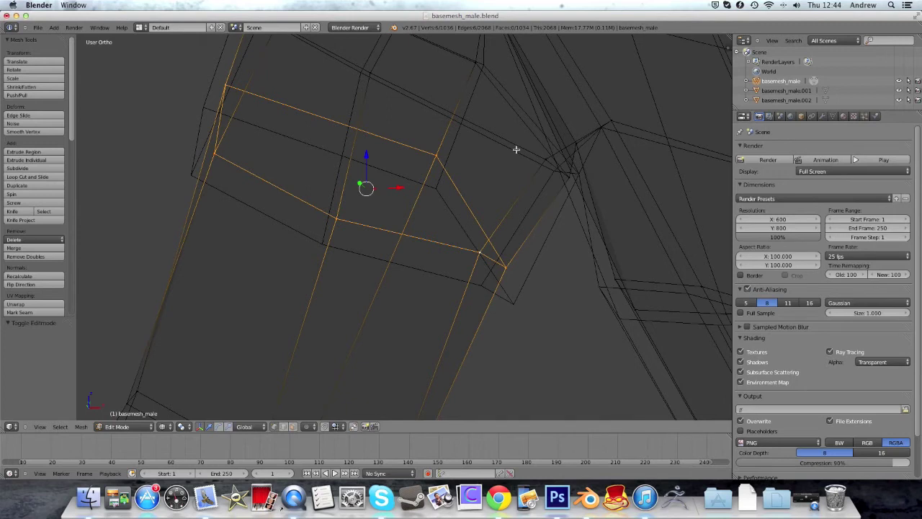
pyautogui.press('z')
pyautogui.scroll(-6, 519, 147)
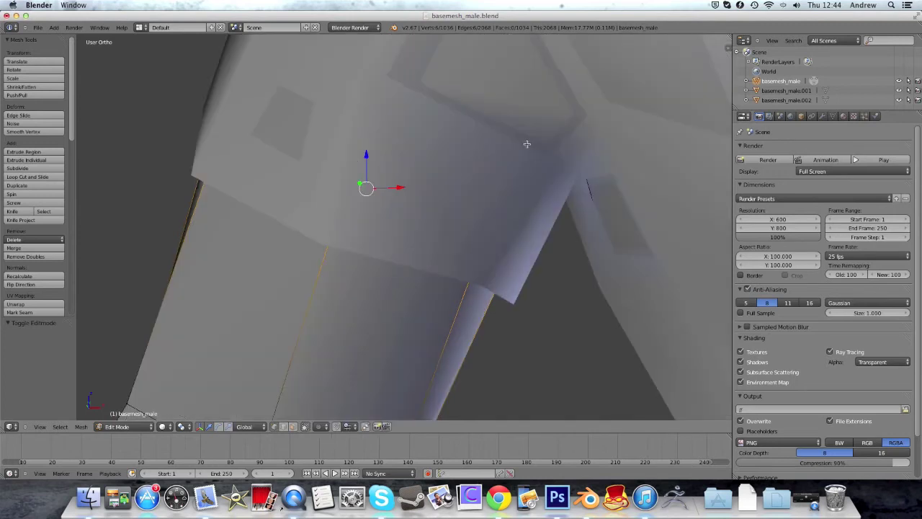
pyautogui.press('z')
pyautogui.press('z')
pyautogui.scroll(-8, 436, 169)
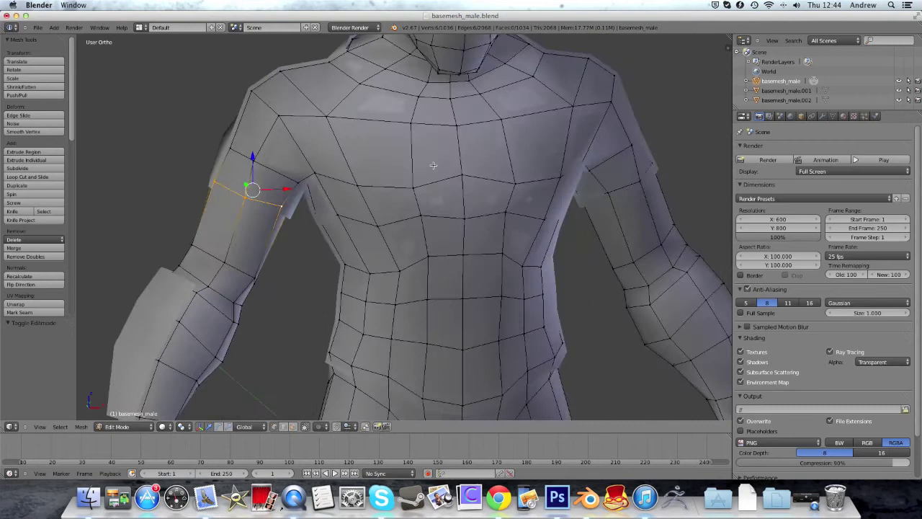
pyautogui.moveTo(430, 190); pyautogui.dragTo(379, 183, button='middle')
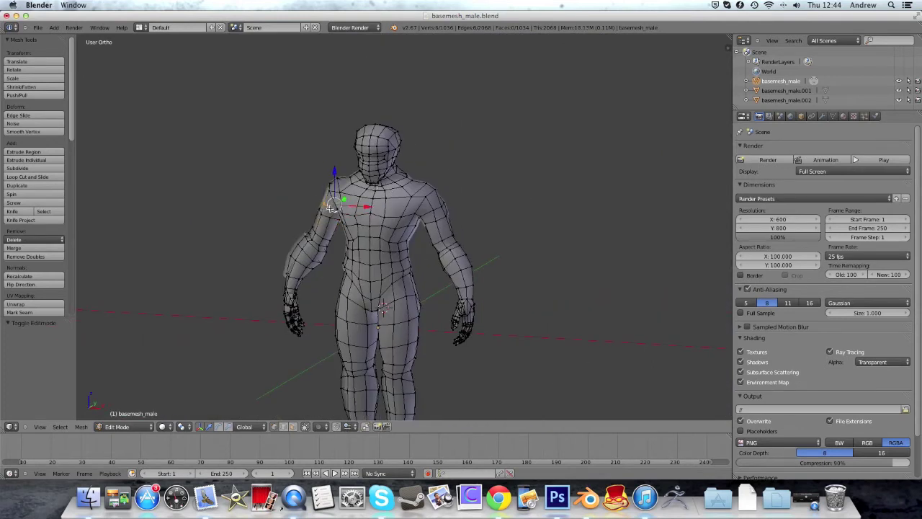
pyautogui.moveTo(332, 209); pyautogui.dragTo(353, 206, button='middle')
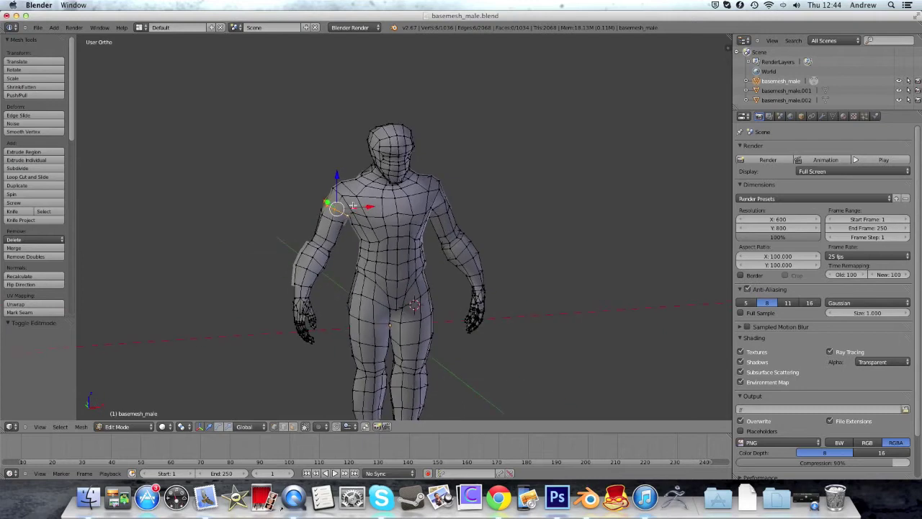
# Select the body's shoulder and upper chest faces beneath the shirt, undoing the stray loop that runs down the leg.
pyautogui.keyDown('alt'); pyautogui.keyDown('shift'); pyautogui.rightClick(353, 205); pyautogui.keyUp('shift'); pyautogui.keyUp('alt')
pyautogui.keyDown('alt'); pyautogui.keyDown('shift'); pyautogui.rightClick(363, 205); pyautogui.keyUp('shift'); pyautogui.keyUp('alt')
pyautogui.press('z')
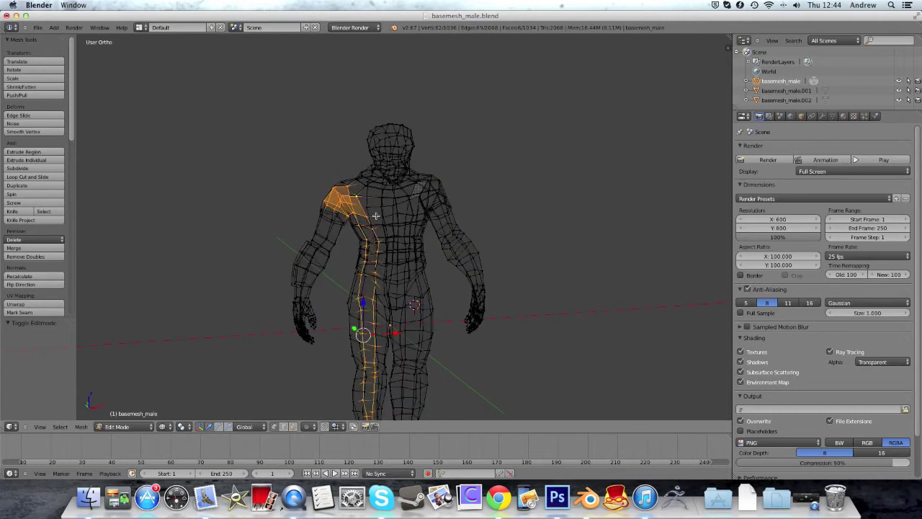
pyautogui.hotkey('ctrl', 'z')
pyautogui.press('z')
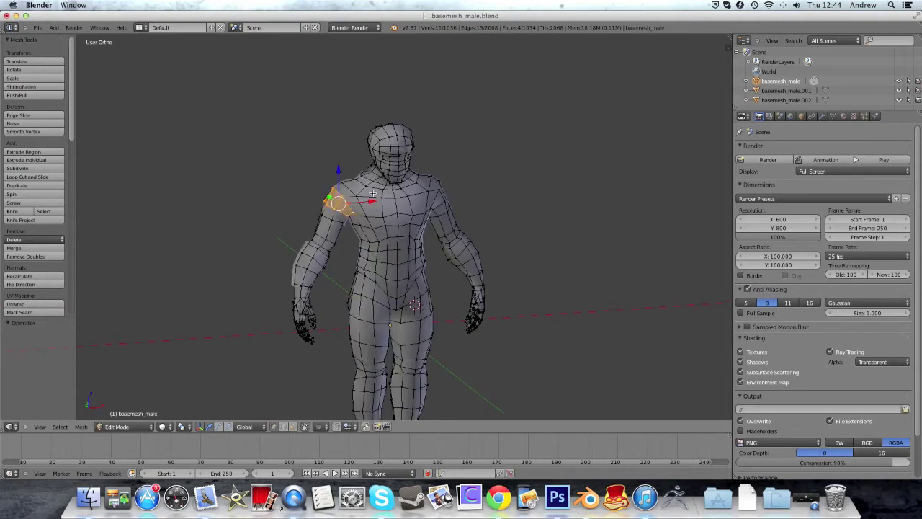
pyautogui.keyDown('alt'); pyautogui.keyDown('shift'); pyautogui.rightClick(373, 193); pyautogui.keyUp('shift'); pyautogui.keyUp('alt')
pyautogui.keyDown('alt'); pyautogui.keyDown('shift'); pyautogui.rightClick(371, 185); pyautogui.keyUp('shift'); pyautogui.keyUp('alt')
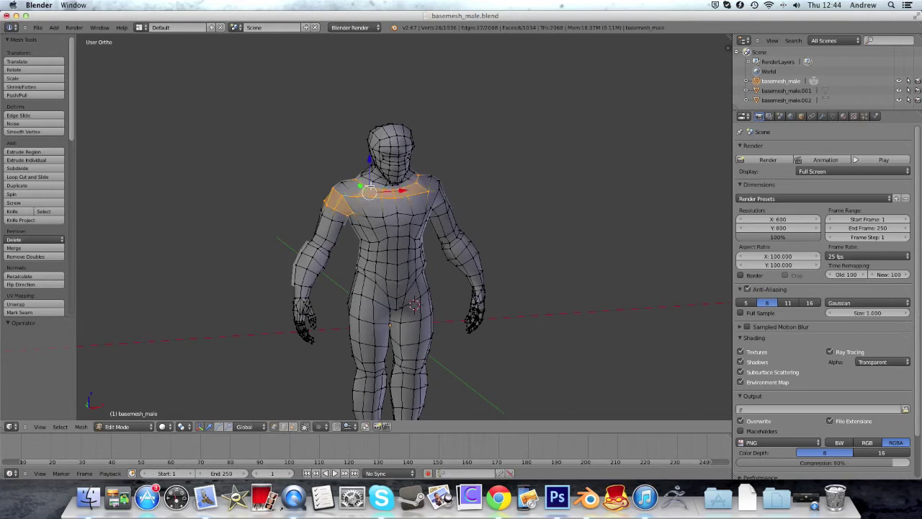
pyautogui.keyDown('alt'); pyautogui.keyDown('shift'); pyautogui.rightClick(346, 186); pyautogui.keyUp('shift'); pyautogui.keyUp('alt')
# Add the back's face loops from the shoulder blades down to the lower back to the selection, undoing the lowest loop.
pyautogui.moveTo(346, 185); pyautogui.dragTo(514, 209, button='middle')
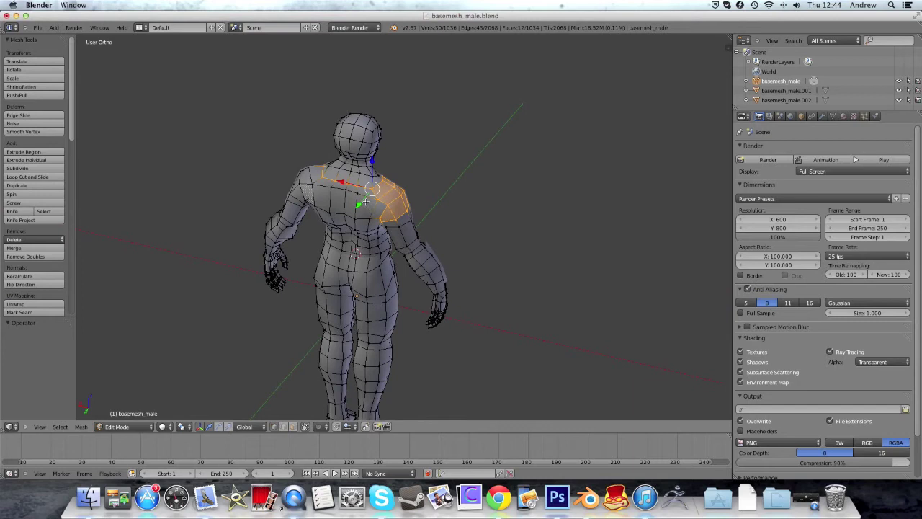
pyautogui.keyDown('alt'); pyautogui.keyDown('shift'); pyautogui.rightClick(365, 203); pyautogui.keyUp('shift'); pyautogui.keyUp('alt')
pyautogui.keyDown('alt'); pyautogui.keyDown('shift'); pyautogui.rightClick(363, 223); pyautogui.keyUp('shift'); pyautogui.keyUp('alt')
pyautogui.keyDown('alt'); pyautogui.keyDown('shift'); pyautogui.rightClick(363, 227); pyautogui.keyUp('shift'); pyautogui.keyUp('alt')
pyautogui.moveTo(363, 230); pyautogui.dragTo(379, 210, button='middle')
pyautogui.keyDown('alt'); pyautogui.keyDown('shift'); pyautogui.rightClick(364, 238); pyautogui.keyUp('shift'); pyautogui.keyUp('alt')
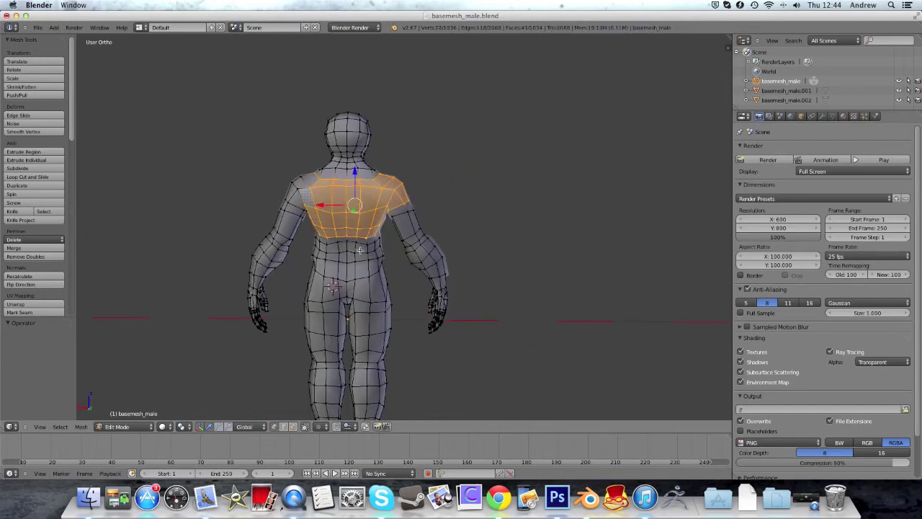
pyautogui.keyDown('alt'); pyautogui.keyDown('shift'); pyautogui.rightClick(362, 250); pyautogui.keyUp('shift'); pyautogui.keyUp('alt')
pyautogui.keyDown('alt'); pyautogui.keyDown('shift'); pyautogui.rightClick(362, 257); pyautogui.keyUp('shift'); pyautogui.keyUp('alt')
pyautogui.keyDown('alt'); pyautogui.keyDown('shift'); pyautogui.rightClick(361, 260); pyautogui.keyUp('shift'); pyautogui.keyUp('alt')
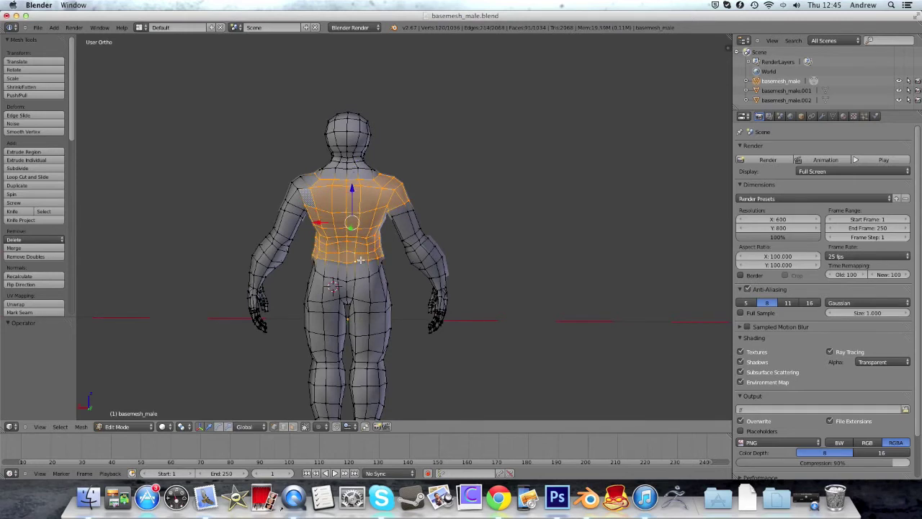
pyautogui.hotkey('ctrl', 'z')
# Extend the selection over the other shoulder and upper arm, covering the body faces beneath the second sleeve.
pyautogui.moveTo(373, 253); pyautogui.dragTo(260, 299, button='middle')
pyautogui.scroll(7, 366, 250)
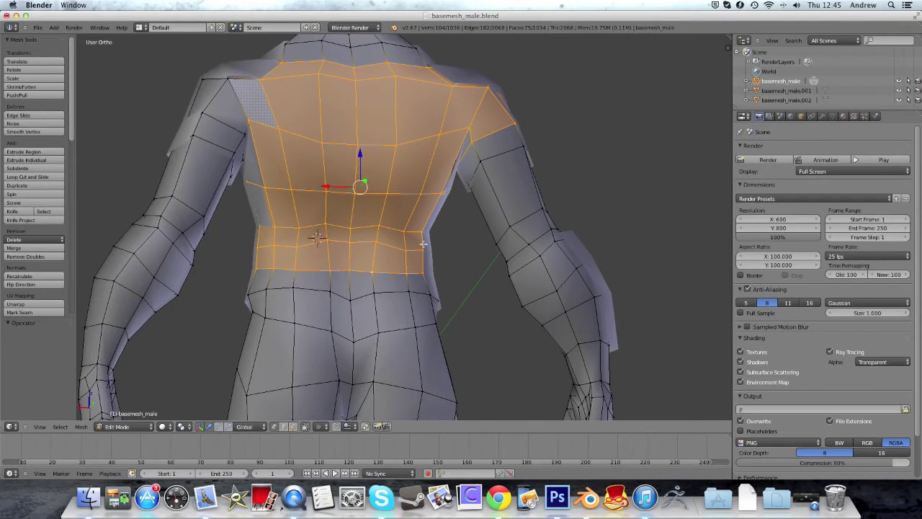
pyautogui.moveTo(424, 244); pyautogui.dragTo(367, 200, button='middle')
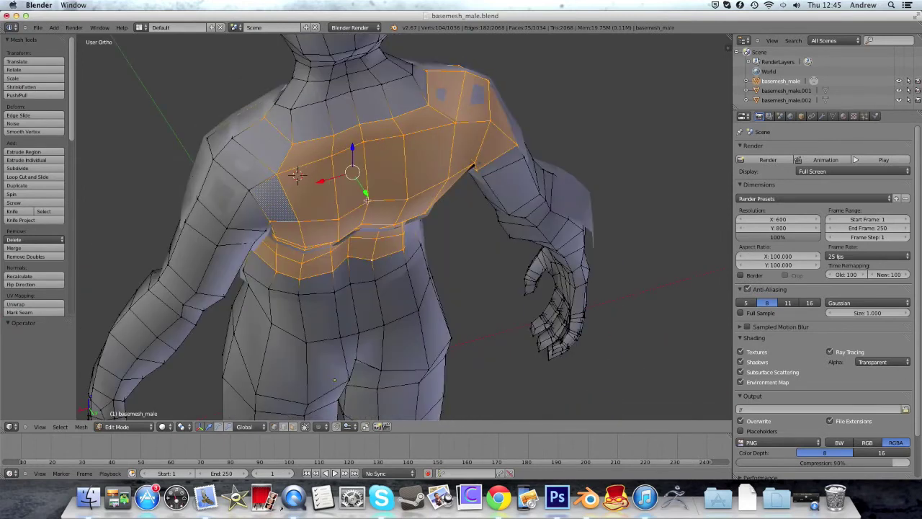
pyautogui.keyDown('shift'); pyautogui.rightClick(261, 160); pyautogui.keyUp('shift')
pyautogui.moveTo(261, 160); pyautogui.dragTo(322, 165, button='middle')
pyautogui.keyDown('alt'); pyautogui.keyDown('shift'); pyautogui.rightClick(366, 211); pyautogui.keyUp('shift'); pyautogui.keyUp('alt')
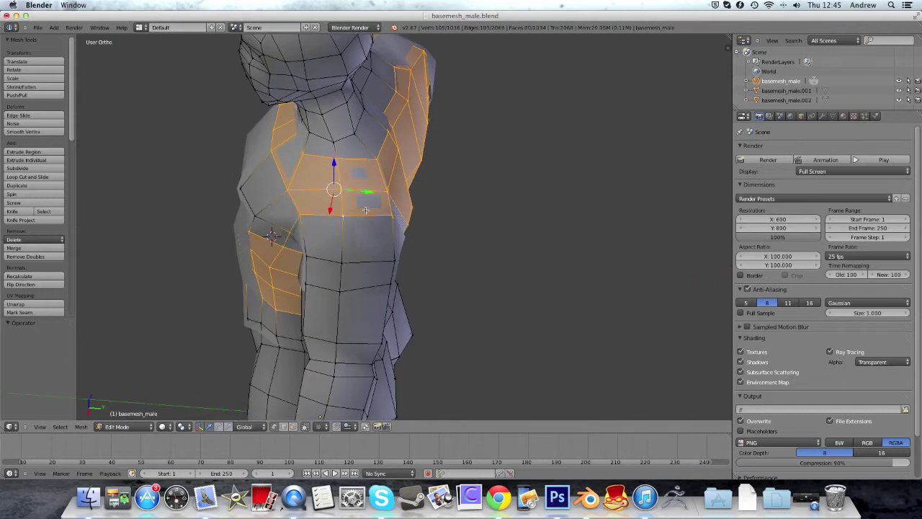
pyautogui.moveTo(370, 222); pyautogui.dragTo(368, 175, button='middle')
pyautogui.keyDown('alt'); pyautogui.keyDown('shift'); pyautogui.rightClick(368, 179); pyautogui.keyUp('shift'); pyautogui.keyUp('alt')
pyautogui.keyDown('shift'); pyautogui.rightClick(369, 199); pyautogui.keyUp('shift')
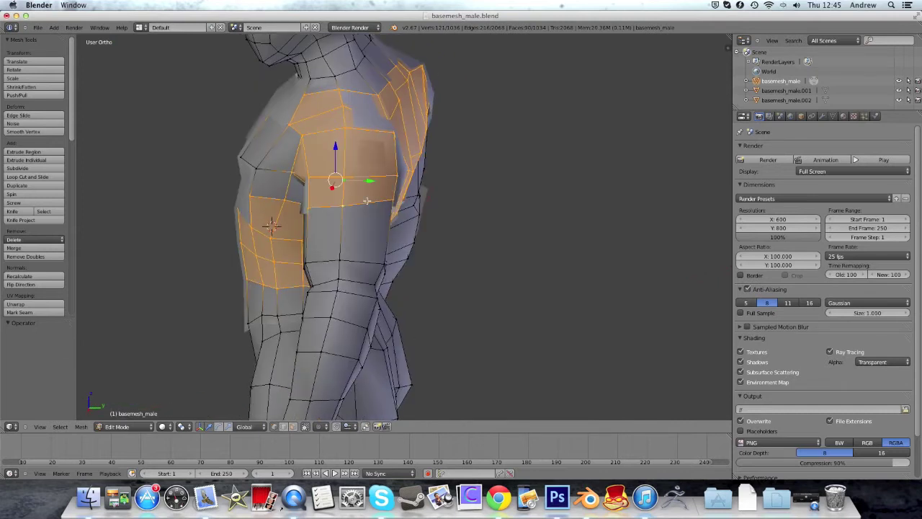
# Complete the selection across the chest and delete the body vertices hidden beneath the shirt, checking the result in wireframe.
pyautogui.keyDown('shift'); pyautogui.rightClick(299, 207); pyautogui.keyUp('shift')
pyautogui.moveTo(299, 208); pyautogui.dragTo(293, 171, button='middle')
pyautogui.keyDown('alt'); pyautogui.keyDown('shift'); pyautogui.rightClick(386, 173); pyautogui.keyUp('shift'); pyautogui.keyUp('alt')
pyautogui.keyDown('shift'); pyautogui.rightClick(475, 143); pyautogui.keyUp('shift')
pyautogui.keyDown('shift'); pyautogui.rightClick(297, 130); pyautogui.keyUp('shift')
pyautogui.press('x')
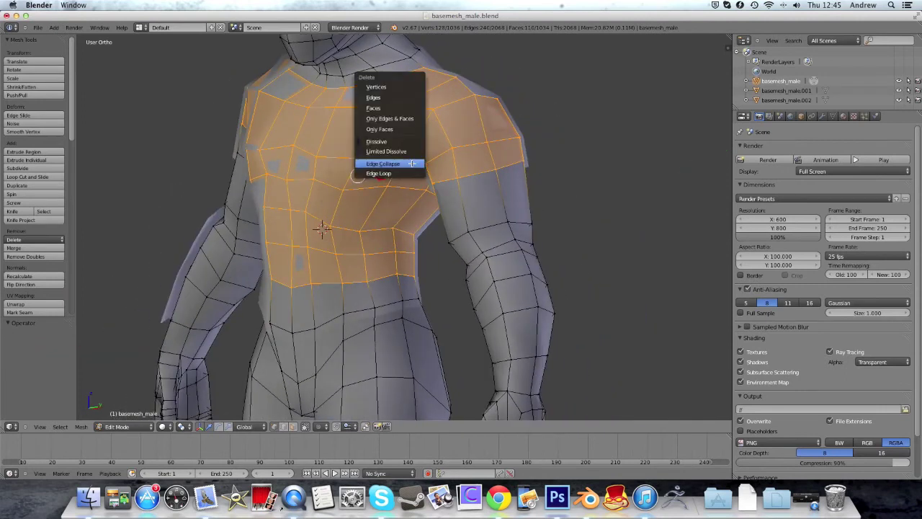
pyautogui.click(388, 87)
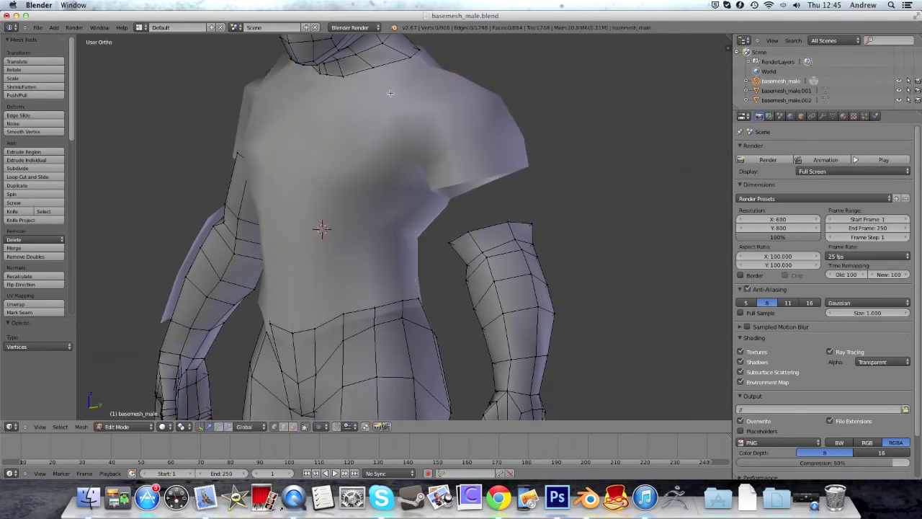
pyautogui.press('z')
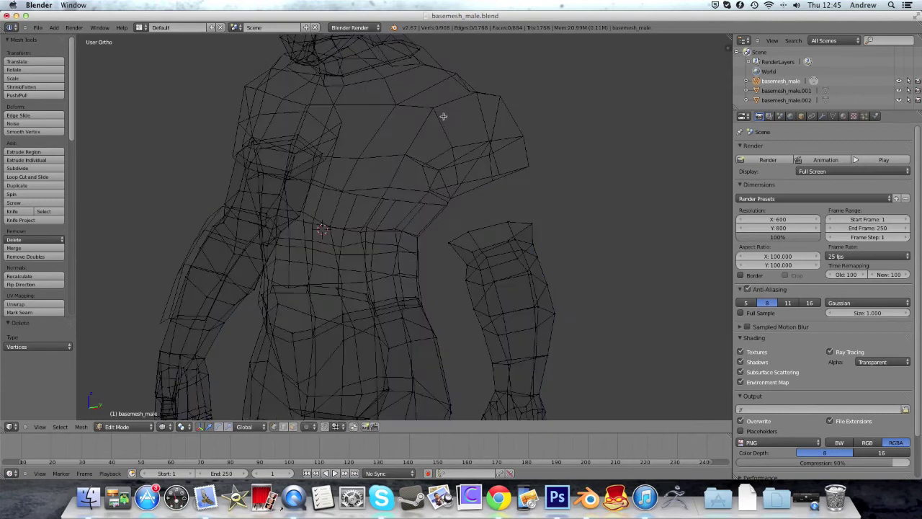
# Undo the vertex deletion, deselect the upper-arm loop at one sleeve's edge, and delete the remaining selected body vertices beneath the shirt.
pyautogui.moveTo(442, 117); pyautogui.dragTo(529, 154, button='middle')
pyautogui.hotkey('ctrl', 'z')
pyautogui.keyDown('alt'); pyautogui.keyDown('shift'); pyautogui.rightClick(521, 165); pyautogui.keyUp('shift'); pyautogui.keyUp('alt')
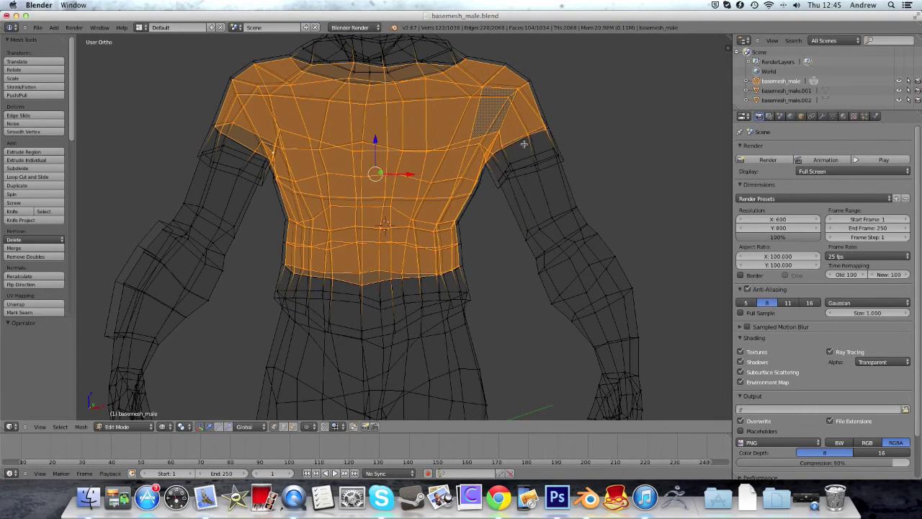
pyautogui.press('x')
pyautogui.click(524, 136)
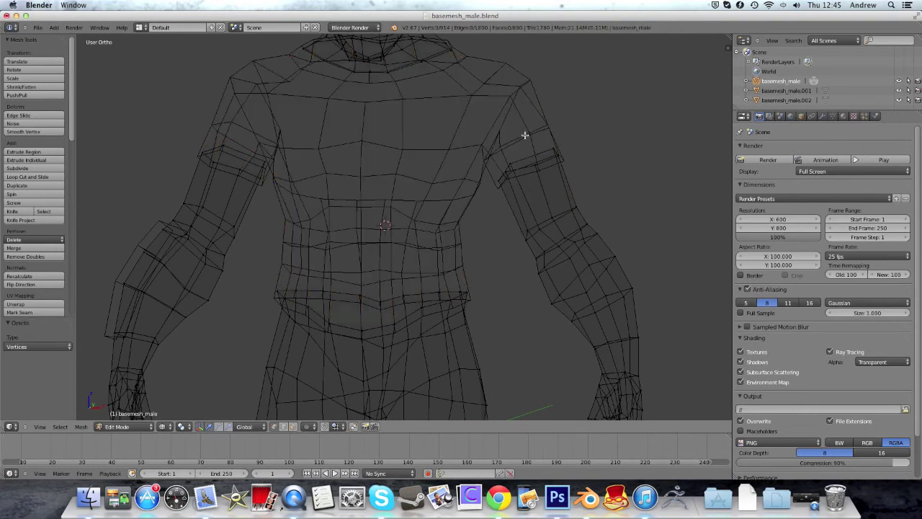
pyautogui.press('z')
pyautogui.moveTo(531, 130); pyautogui.dragTo(561, 138, button='middle')
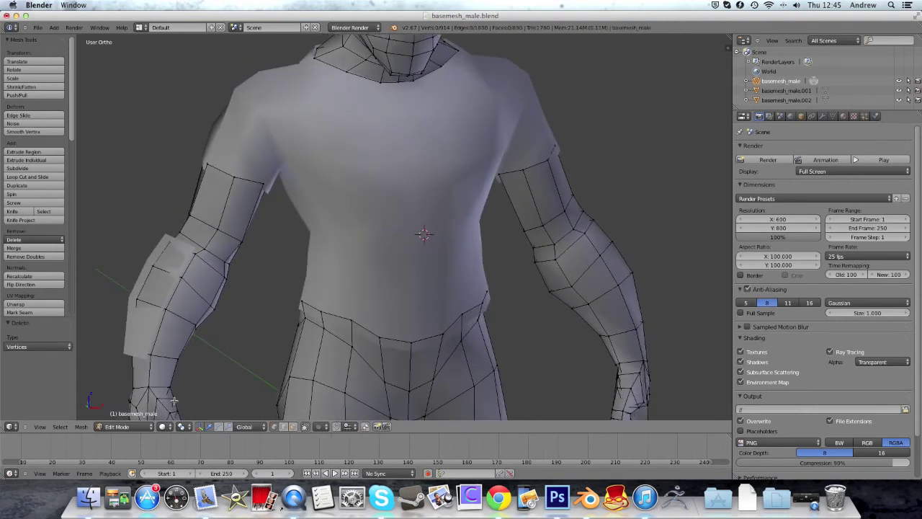
# Return to Object Mode, check the whole figure in wireframe and solid shading, and select the separate forearm piece.
pyautogui.click(135, 426)
pyautogui.click(120, 417)
pyautogui.scroll(-4, 379, 248)
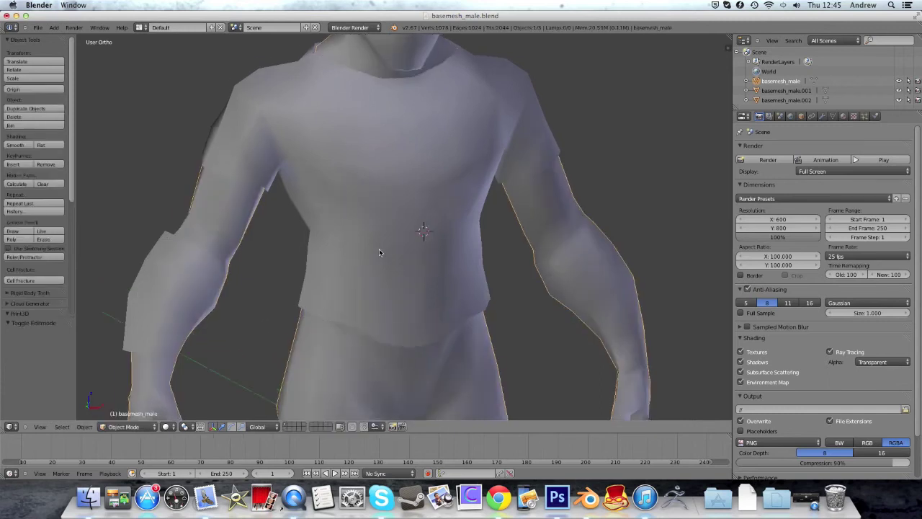
pyautogui.moveTo(386, 253)
pyautogui.mouseDown(button='middle')
pyautogui.moveTo(329, 226)
pyautogui.moveTo(406, 216)
pyautogui.moveTo(482, 247)
pyautogui.moveTo(393, 226)
pyautogui.moveTo(371, 208)
pyautogui.moveTo(403, 224)
pyautogui.moveTo(497, 229)
pyautogui.moveTo(325, 159)
pyautogui.moveTo(330, 184)
pyautogui.mouseUp(button='middle')
pyautogui.press('z')
pyautogui.press('z')
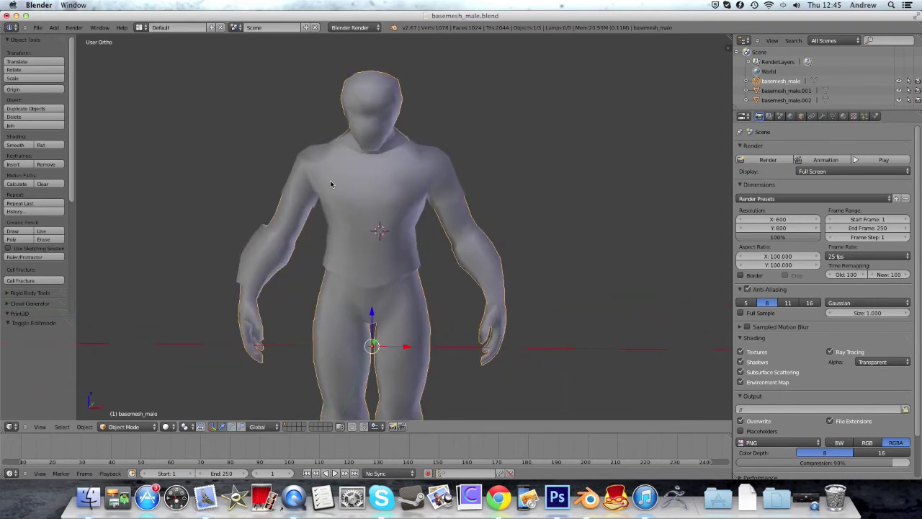
pyautogui.rightClick(456, 205)
pyautogui.rightClick(461, 212)
pyautogui.rightClick(261, 250)
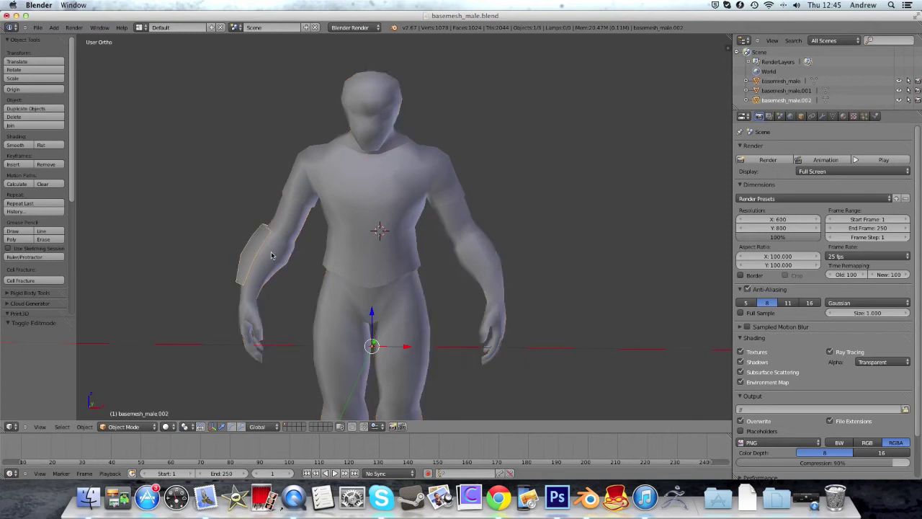
# Examine the forearm piece's mesh against the arm beneath it in Edit Mode with wireframe display, ending in Object Mode.
pyautogui.moveTo(274, 256); pyautogui.dragTo(382, 266, button='middle')
pyautogui.scroll(3, 381, 266)
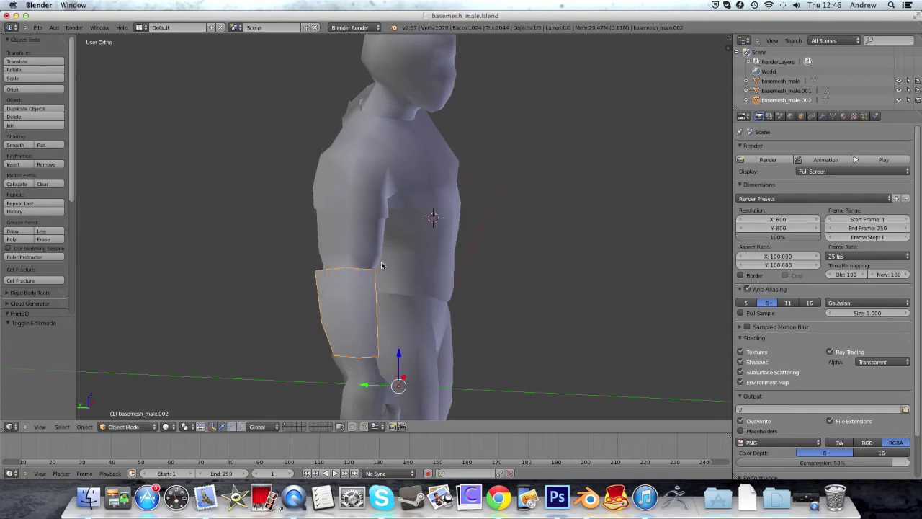
pyautogui.keyDown('shift'); pyautogui.moveTo(357, 325); pyautogui.dragTo(352, 283, button='middle'); pyautogui.keyUp('shift')
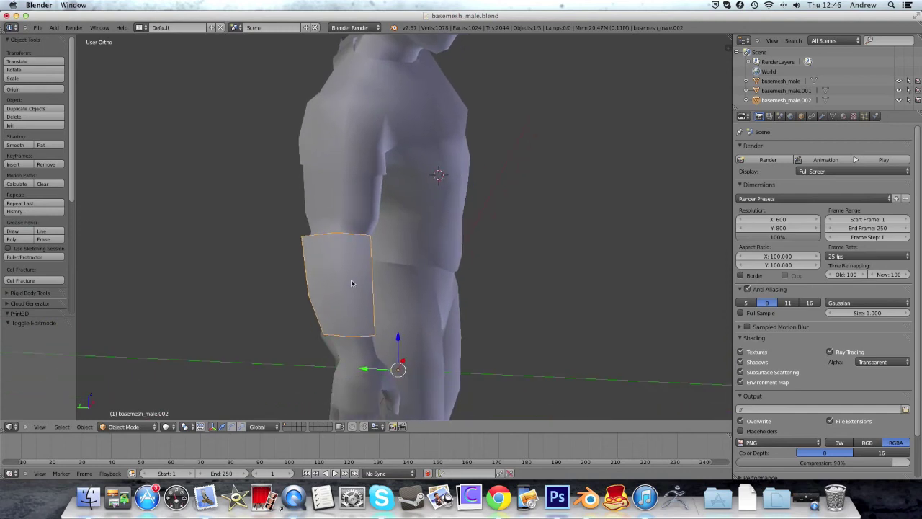
pyautogui.click(124, 426)
pyautogui.click(137, 407)
pyautogui.moveTo(283, 320); pyautogui.dragTo(249, 292, button='middle')
pyautogui.press('z')
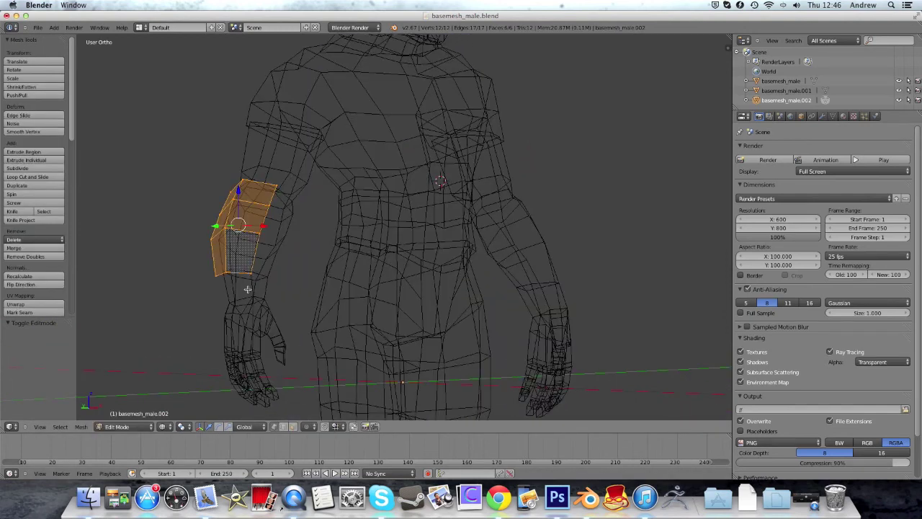
pyautogui.press('z')
pyautogui.click(115, 427)
pyautogui.click(141, 415)
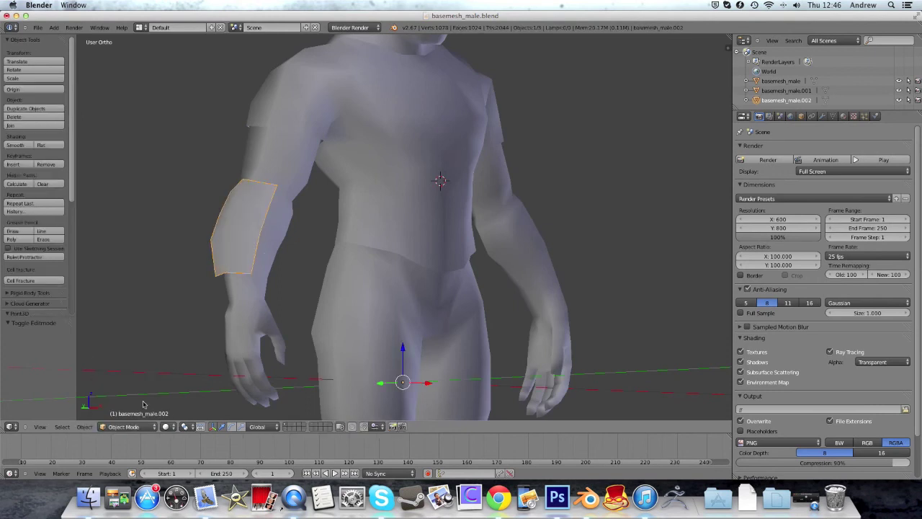
# Delete the two body vertices on the outer forearm hidden beneath the forearm piece, check the result in wireframe, and return to Object Mode.
pyautogui.rightClick(280, 230)
pyautogui.click(122, 426)
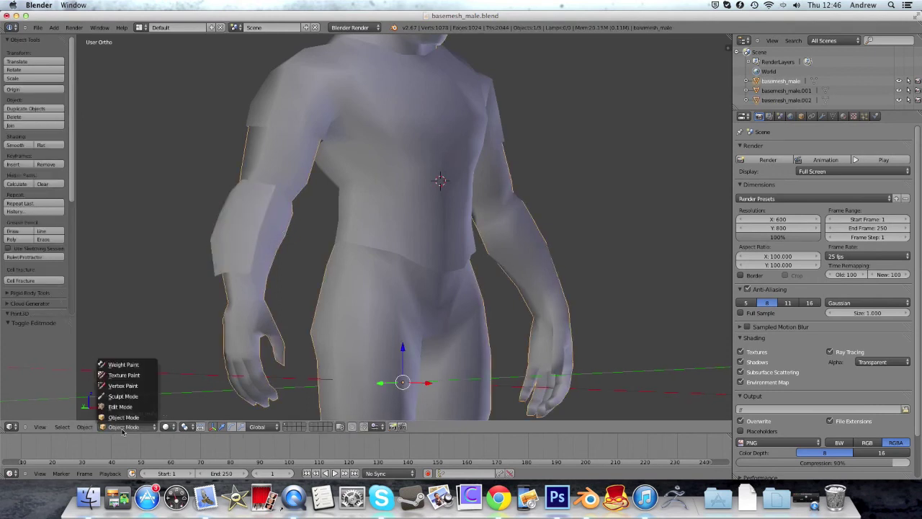
pyautogui.click(117, 407)
pyautogui.moveTo(312, 251); pyautogui.dragTo(288, 189, button='middle')
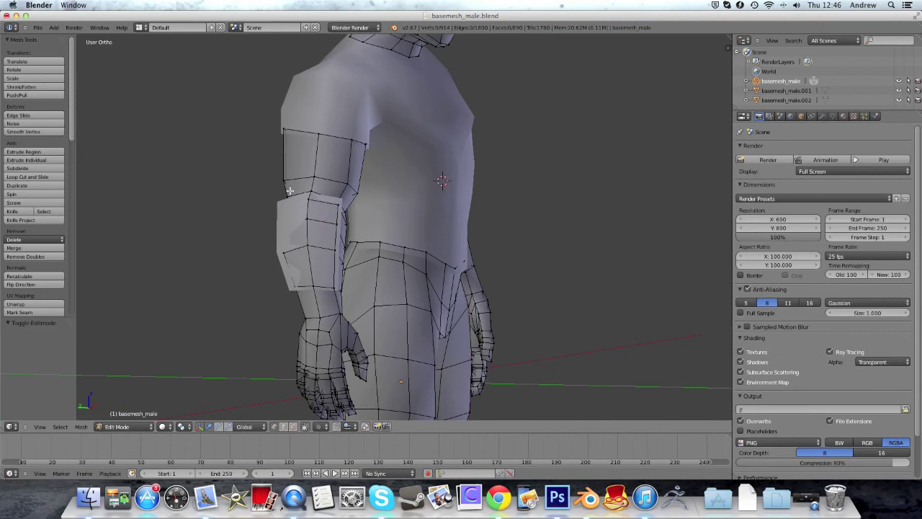
pyautogui.rightClick(311, 214)
pyautogui.keyDown('shift'); pyautogui.rightClick(305, 250); pyautogui.keyUp('shift')
pyautogui.press('x')
pyautogui.click(313, 246)
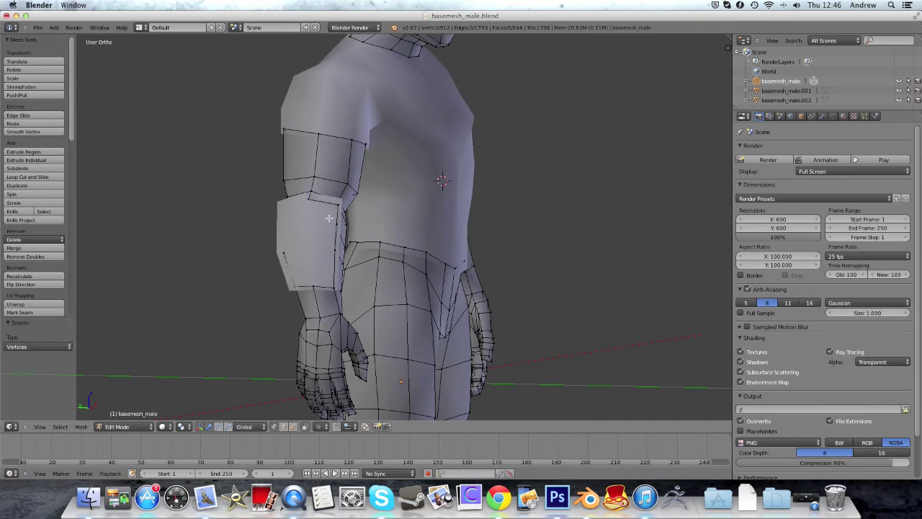
pyautogui.press('z')
pyautogui.moveTo(324, 231); pyautogui.dragTo(295, 229, button='middle')
pyautogui.press('Tab')
pyautogui.press('z')
# Move the forearm piece's edge loop nearest the arm slightly inward along X in Edit Mode, and return to Object Mode.
pyautogui.rightClick(239, 222)
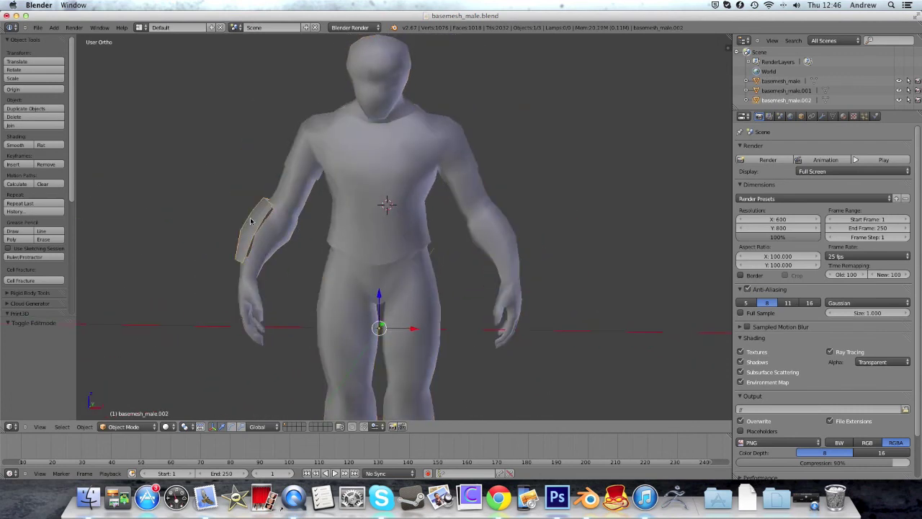
pyautogui.click(121, 429)
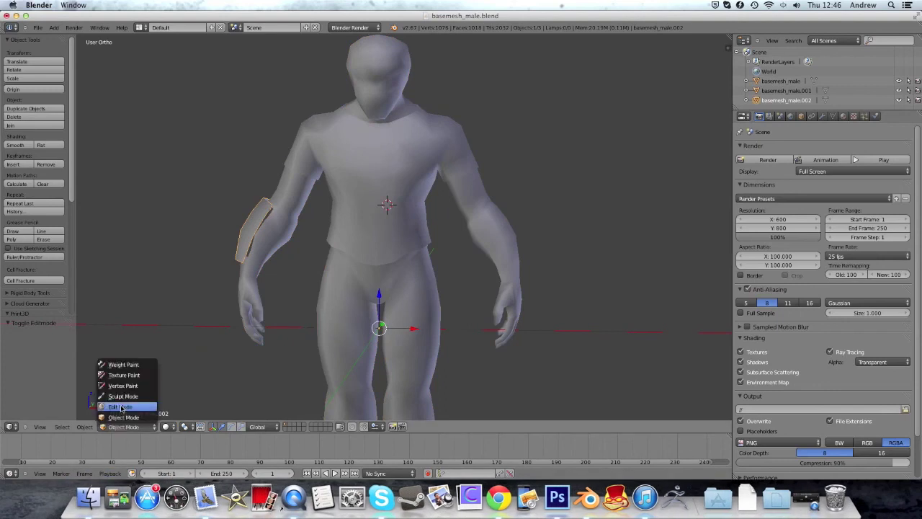
pyautogui.click(122, 408)
pyautogui.keyDown('alt'); pyautogui.rightClick(260, 223); pyautogui.keyUp('alt')
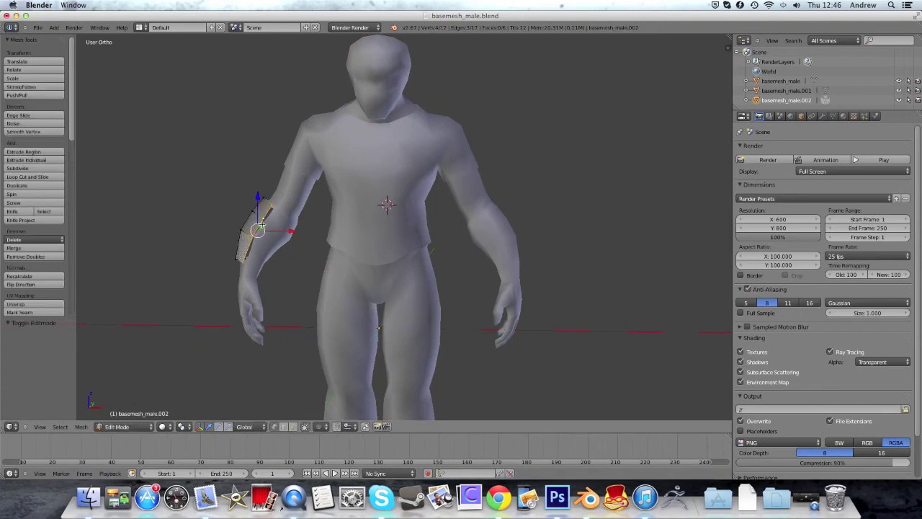
pyautogui.moveTo(278, 232); pyautogui.dragTo(283, 232)
pyautogui.click(284, 232)
pyautogui.moveTo(289, 276); pyautogui.dragTo(327, 232, button='middle')
pyautogui.click(121, 426)
pyautogui.click(120, 430)
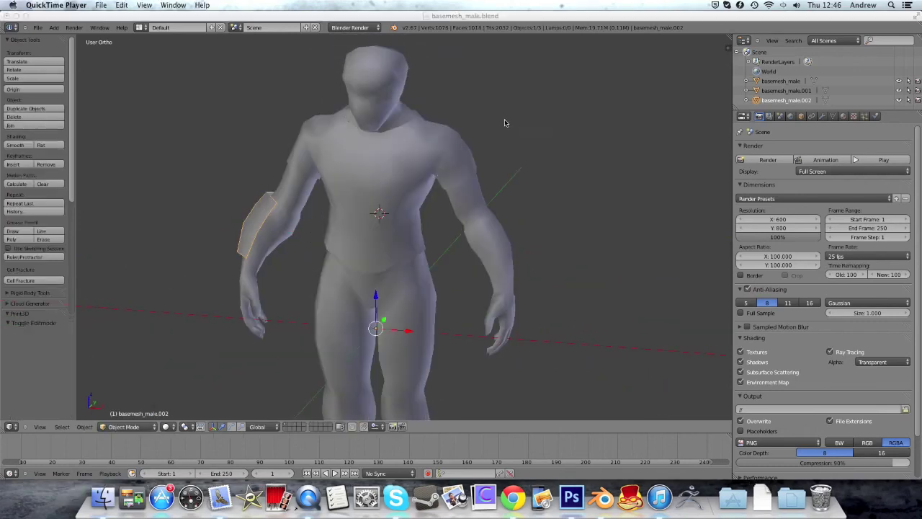